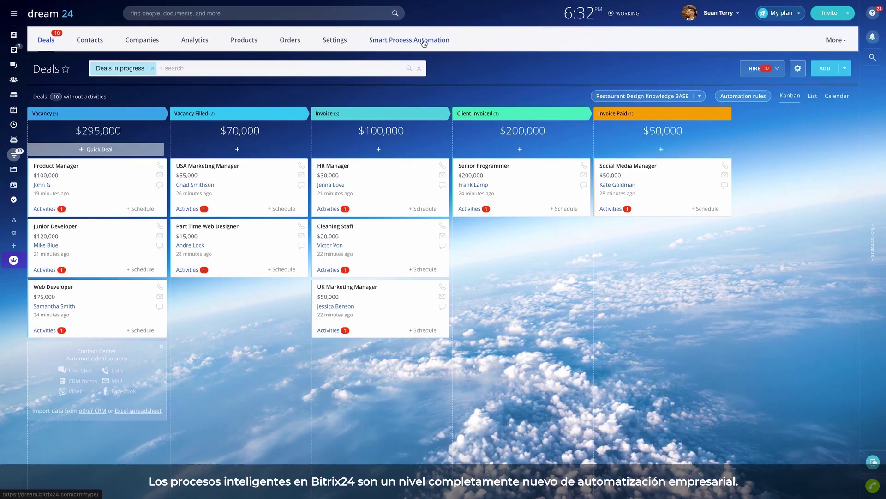
# Open the Smart Process Automations page in CRM
pyautogui.click(424, 40)
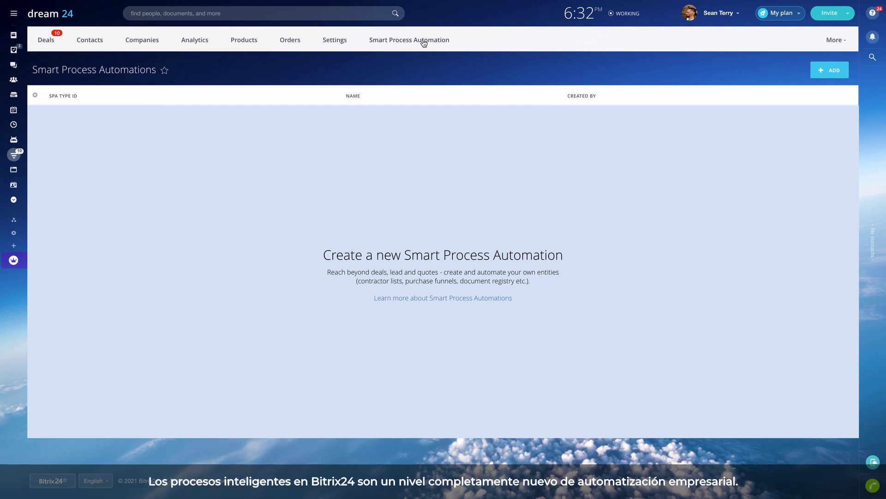
# Start a new smart process from the Essentials only template and select its name to rename
pyautogui.click(825, 71)
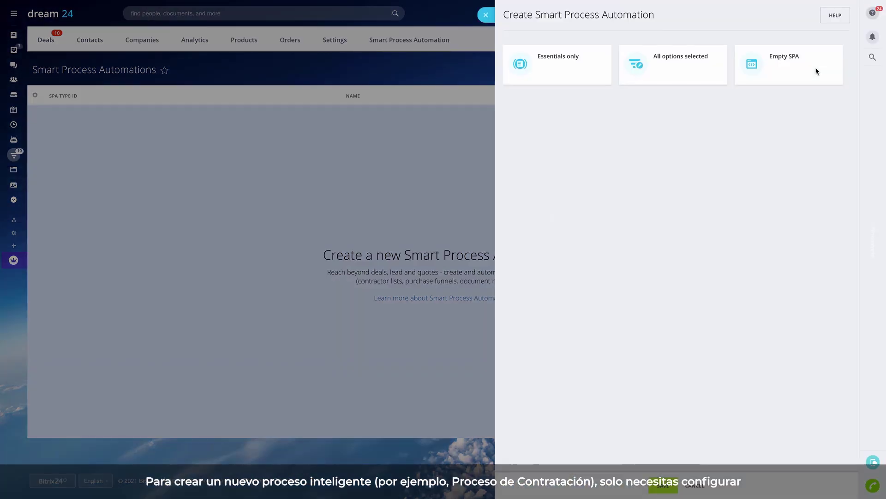
pyautogui.click(577, 71)
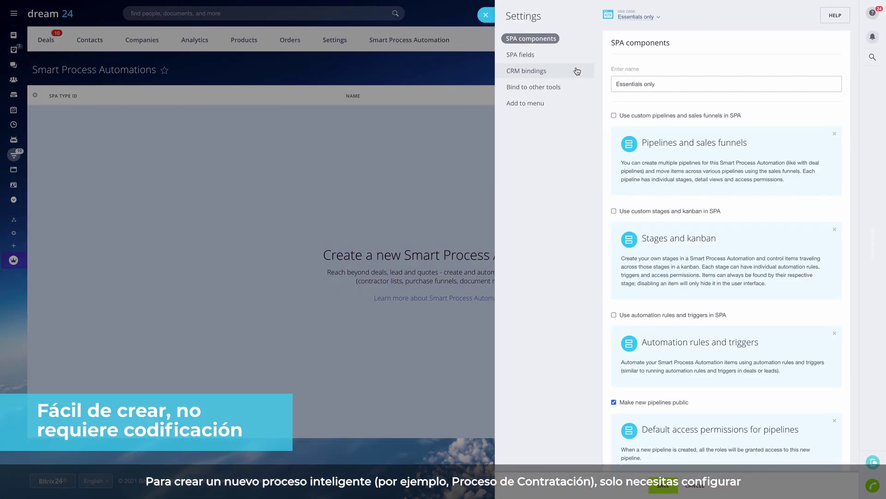
pyautogui.tripleClick(672, 83)
pyautogui.write('Hiring Process')
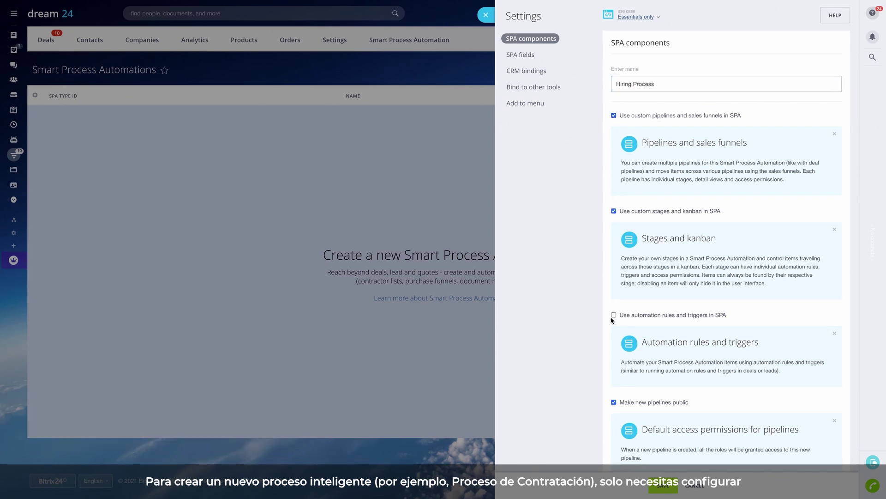
# Turn on CRM binding for the process and add Deal as a linked entity
pyautogui.click(525, 56)
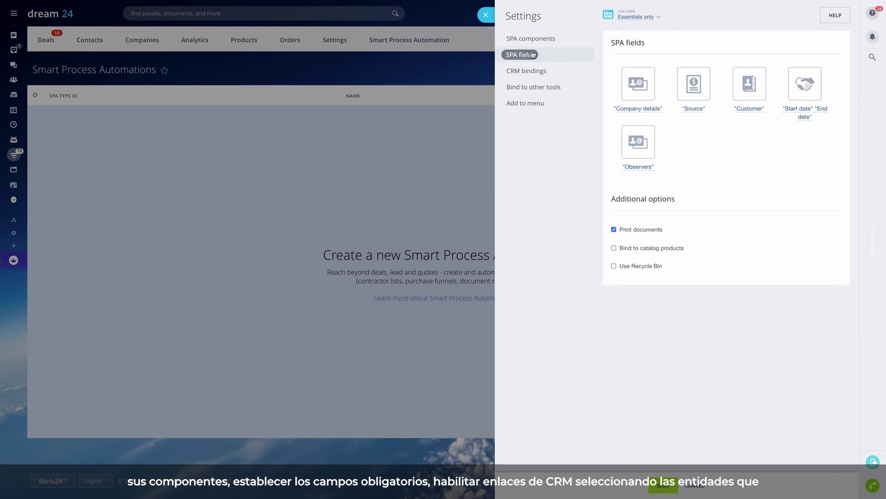
pyautogui.click(533, 71)
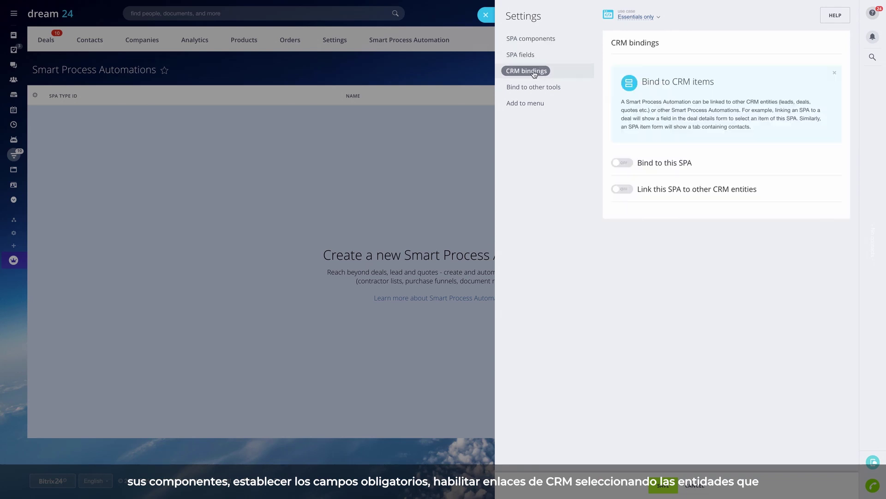
pyautogui.click(620, 163)
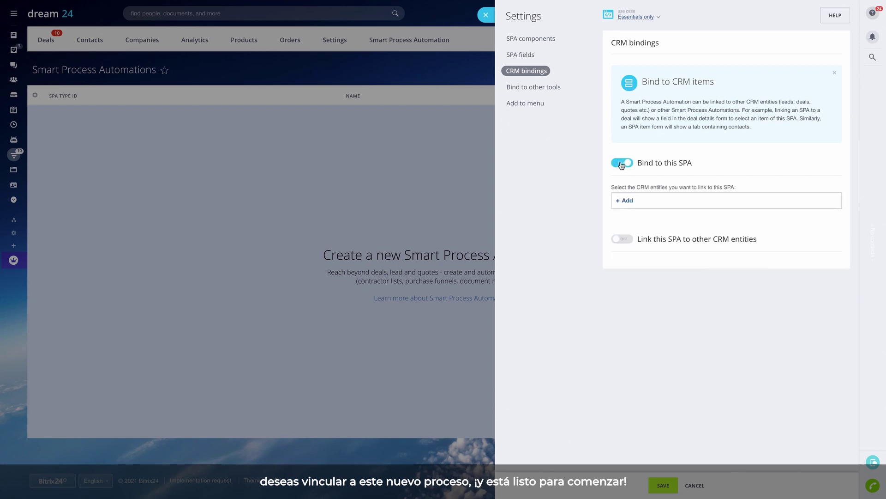
pyautogui.click(626, 200)
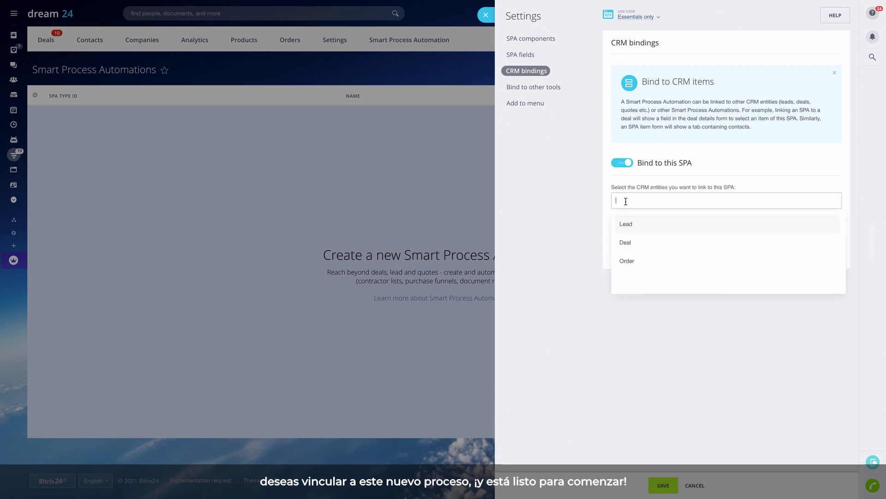
pyautogui.click(627, 246)
# Enable linking to other CRM entities and the linked items list, then save Hiring Process
pyautogui.click(560, 195)
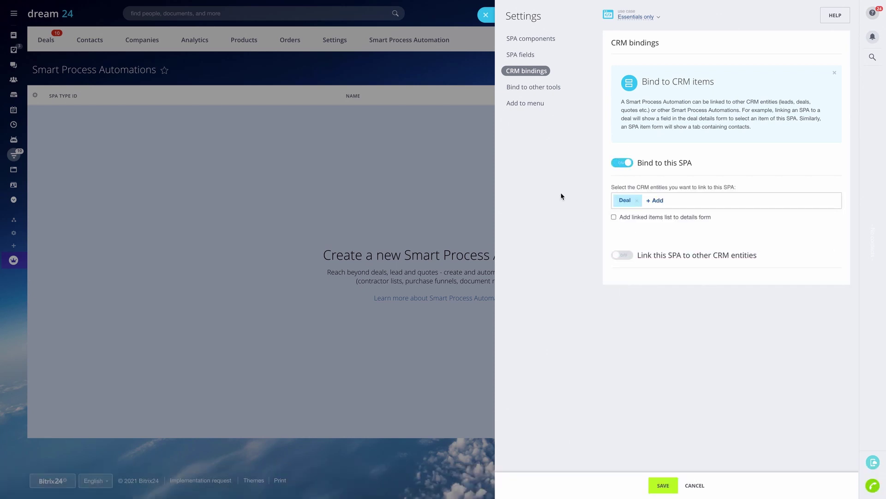
pyautogui.click(622, 254)
pyautogui.click(613, 218)
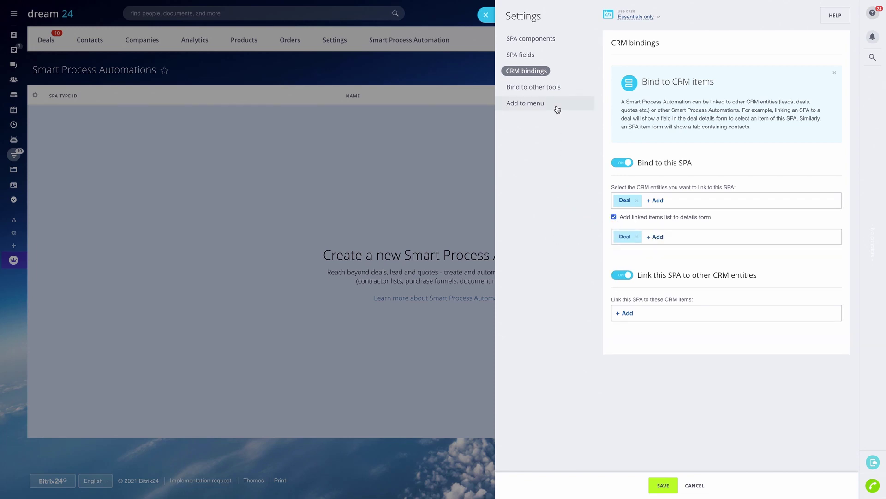
pyautogui.click(551, 87)
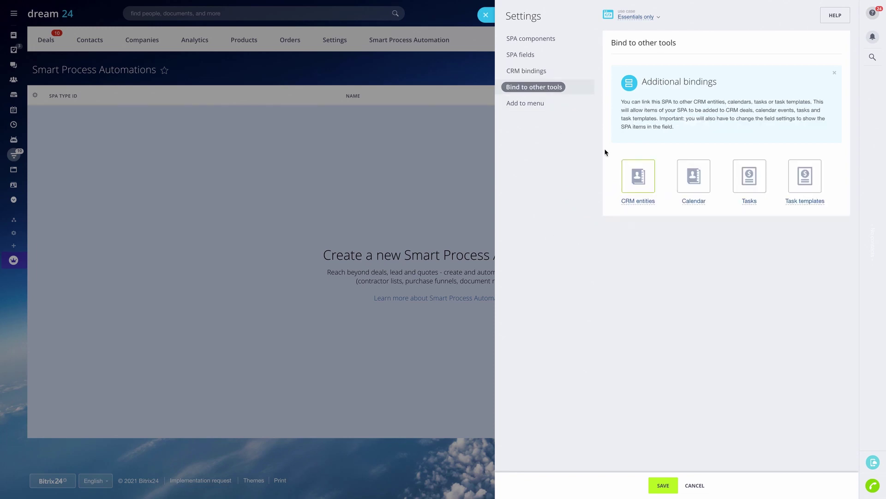
pyautogui.click(664, 486)
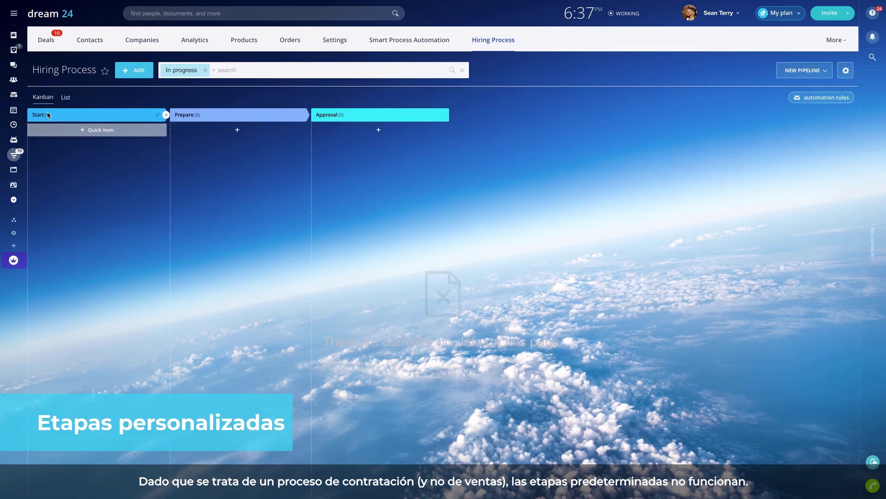
# Rename Start, Prepare and Approval to Incoming Resume, Screened Candidates and Interview
pyautogui.click(156, 115)
pyautogui.write('Incoming Resume')
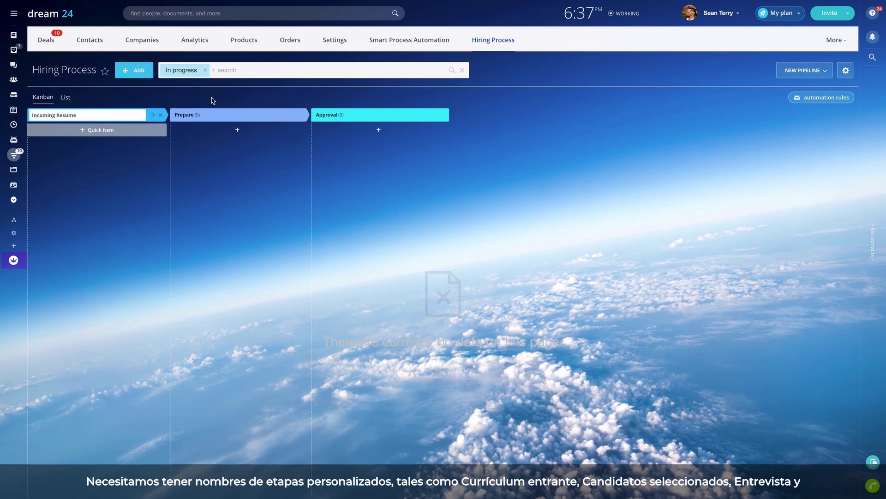
pyautogui.click(214, 115)
pyautogui.write('Screened Candidates')
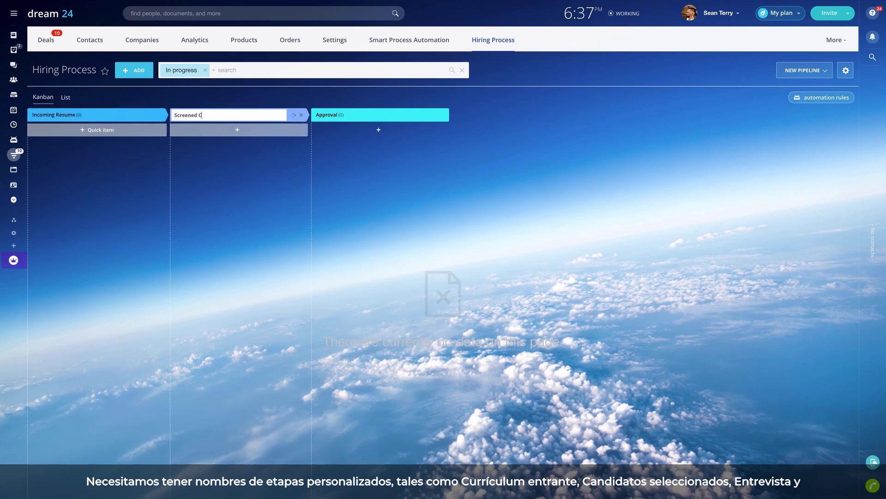
pyautogui.moveTo(380, 115)
pyautogui.click(435, 116)
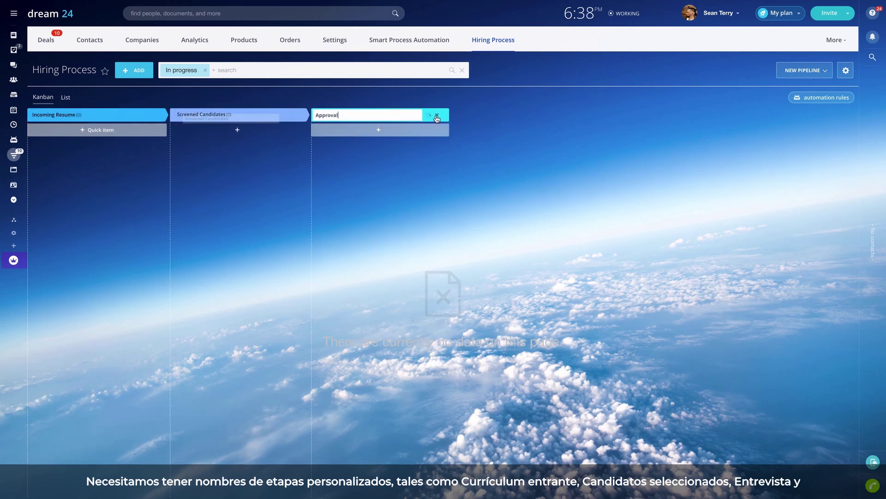
pyautogui.write('Interview')
pyautogui.press('Return')
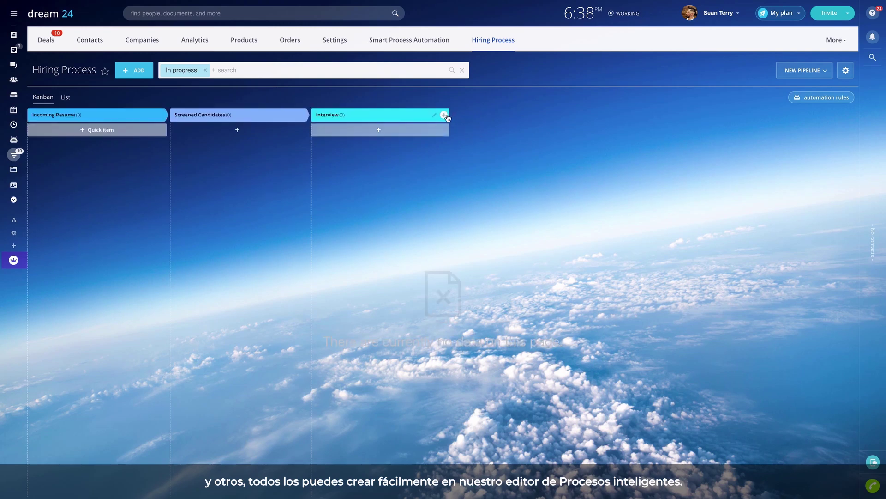
# Add Offer Made and Offer Accepted stages after Interview
pyautogui.click(445, 115)
pyautogui.write('Offer Mad')
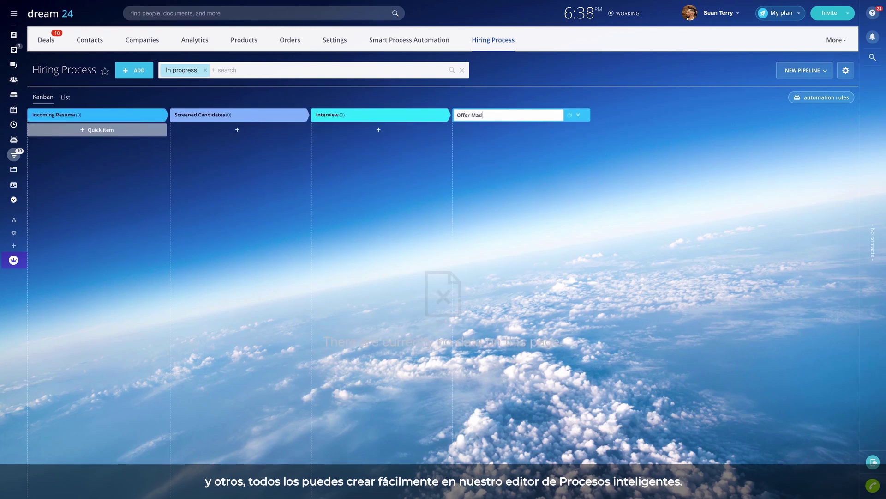
pyautogui.write('e')
pyautogui.press('Return')
pyautogui.click(589, 116)
pyautogui.write('Offer')
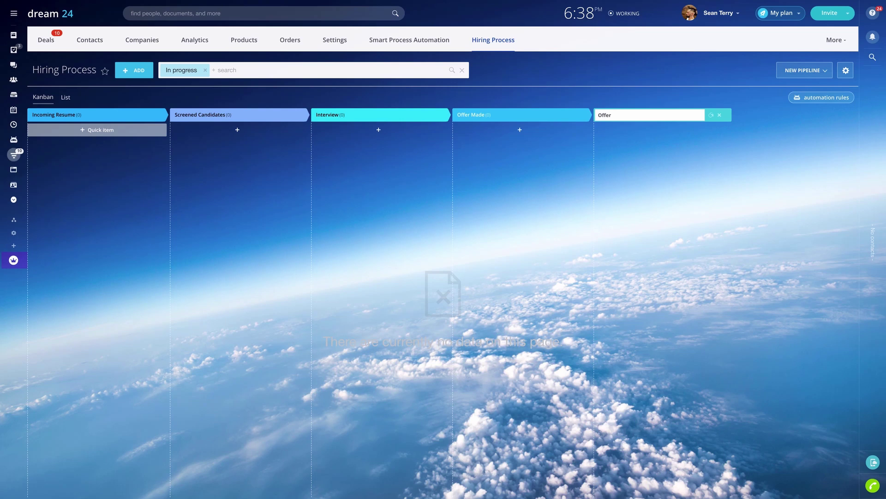
pyautogui.write(' Accepted')
pyautogui.press('Return')
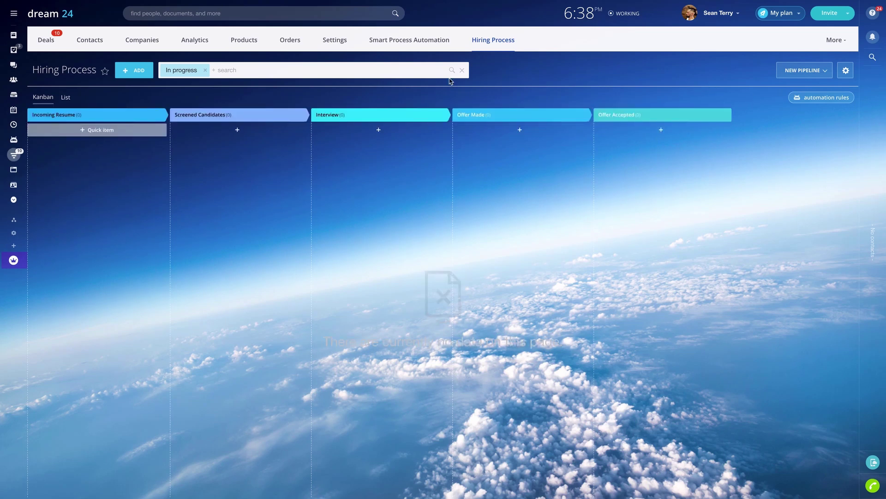
# Start a new Hiring Process item and add Candidate Name and Position text fields
pyautogui.click(135, 72)
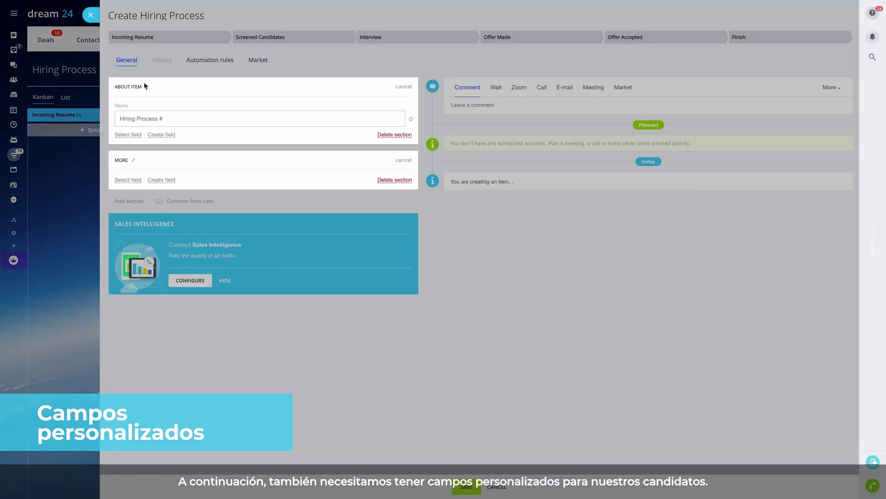
pyautogui.click(158, 139)
pyautogui.write('Candidate Name')
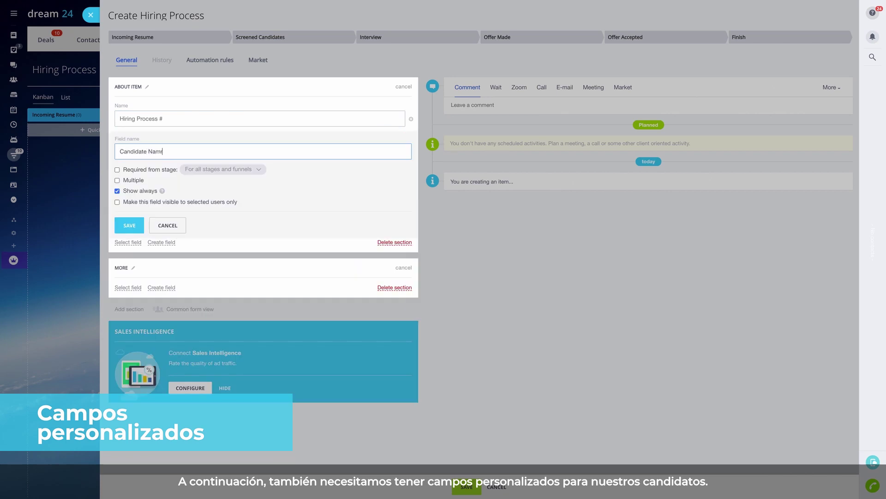
pyautogui.click(127, 224)
pyautogui.click(161, 162)
pyautogui.click(186, 176)
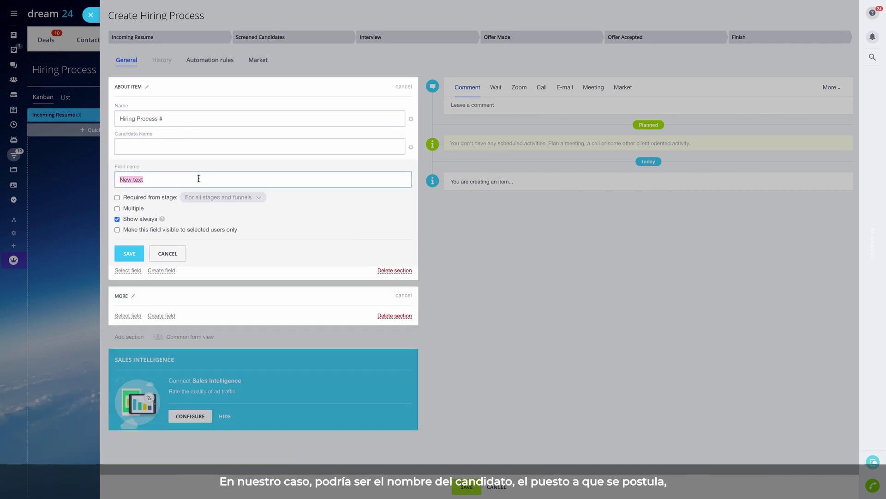
pyautogui.write('Position')
pyautogui.click(127, 255)
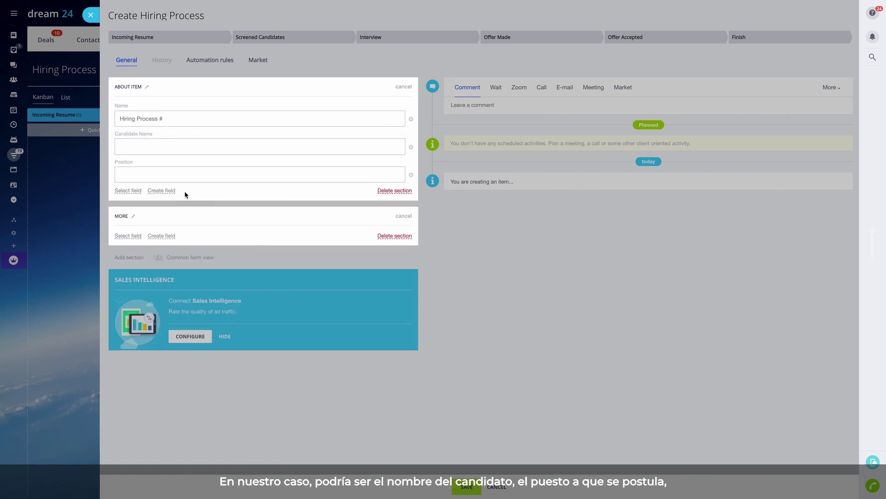
# Add a Social Media Links string field to the item form
pyautogui.click(166, 190)
pyautogui.click(221, 331)
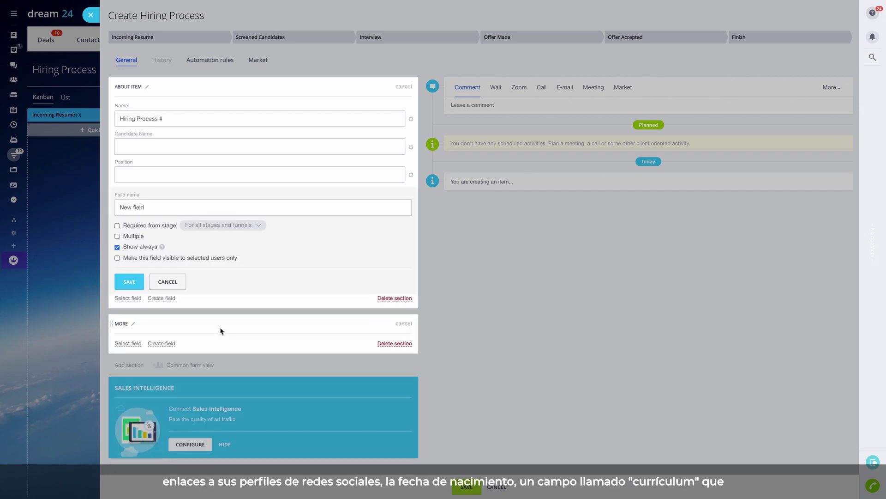
pyautogui.tripleClick(148, 208)
pyautogui.write('Social Media Links')
pyautogui.click(128, 281)
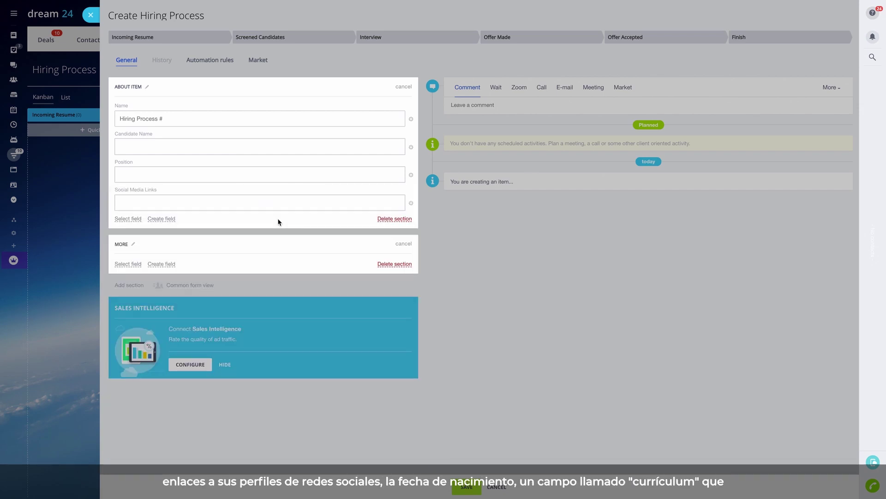
# Add a DOB Date/Time field to the item form
pyautogui.click(161, 218)
pyautogui.click(180, 291)
pyautogui.tripleClick(131, 235)
pyautogui.write('D')
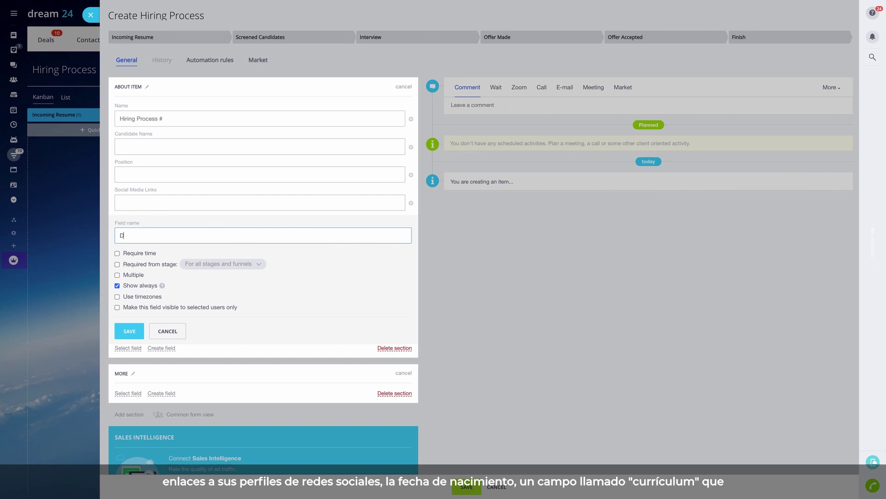
pyautogui.write('OB')
pyautogui.click(129, 331)
# Add a Resume File field to the item form
pyautogui.click(161, 247)
pyautogui.click(222, 405)
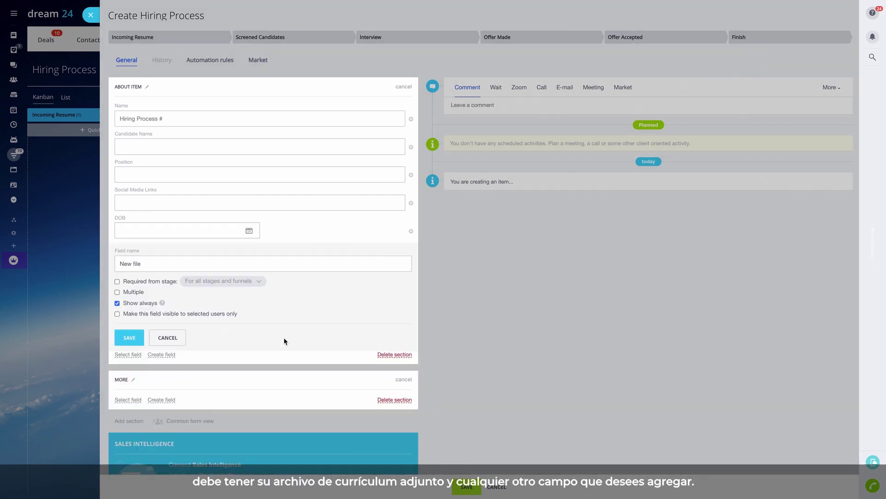
pyautogui.tripleClick(165, 265)
pyautogui.write('Resume')
pyautogui.press('Return')
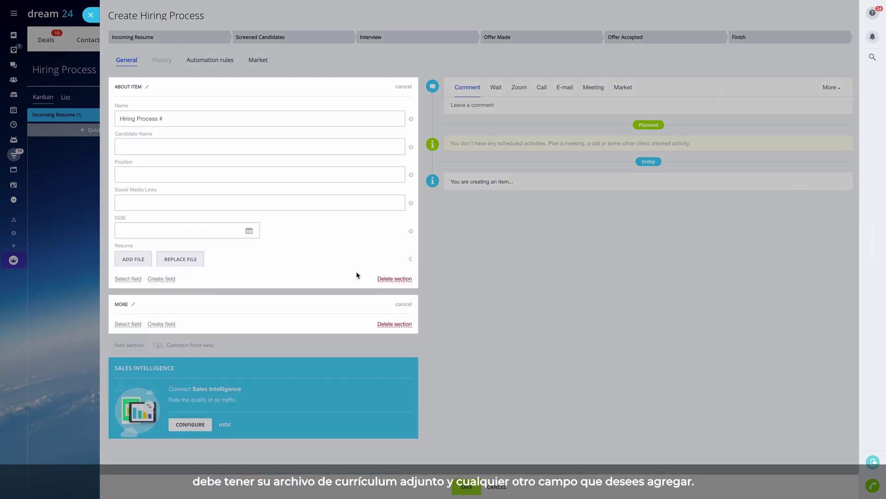
pyautogui.click(227, 145)
pyautogui.write('John')
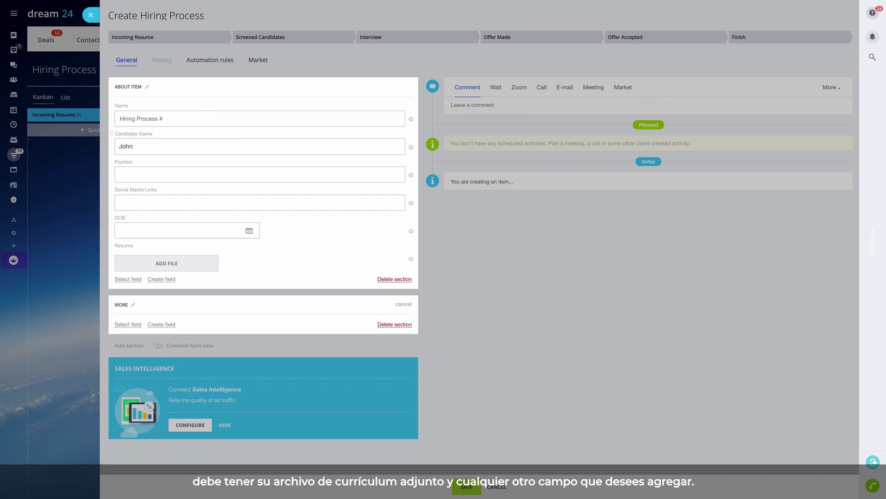
pyautogui.write(' Barker')
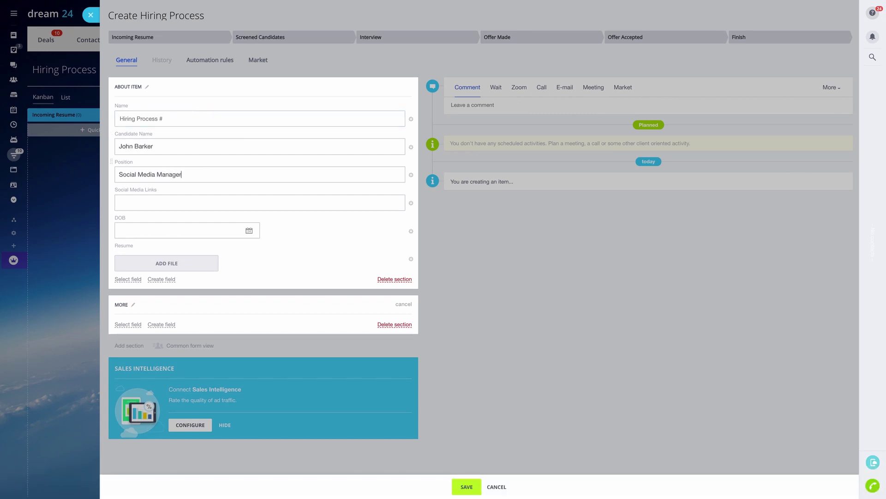
pyautogui.click(190, 232)
pyautogui.click(170, 247)
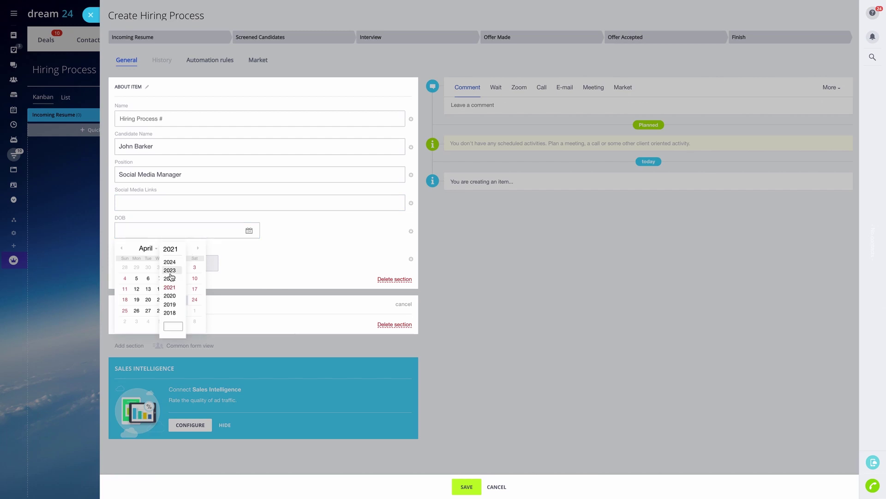
pyautogui.click(173, 325)
pyautogui.write('1995')
pyautogui.press('Return')
pyautogui.click(195, 311)
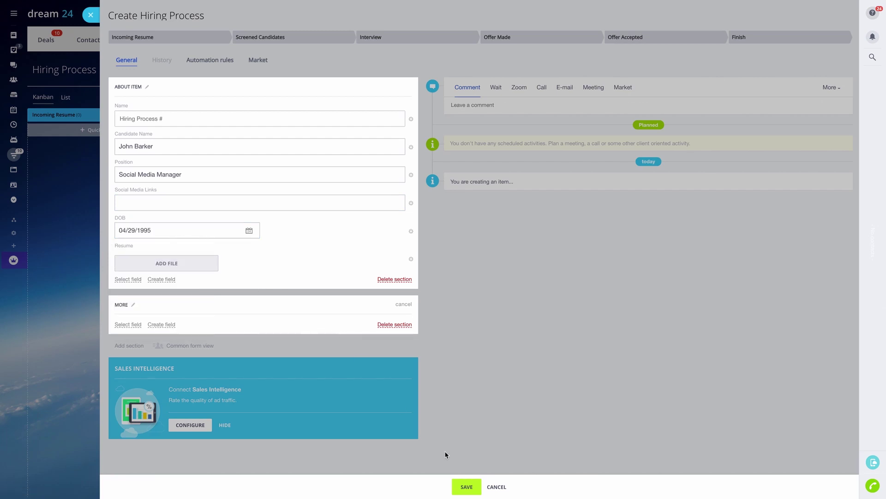
pyautogui.click(462, 488)
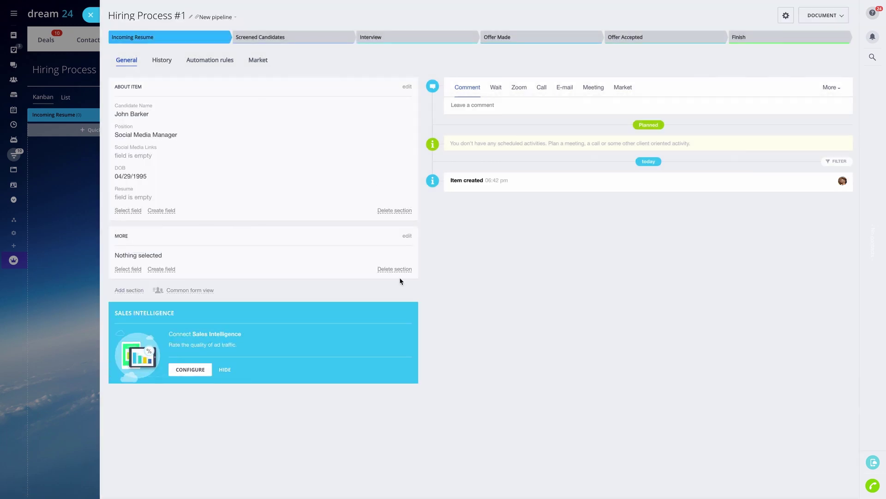
pyautogui.click(91, 16)
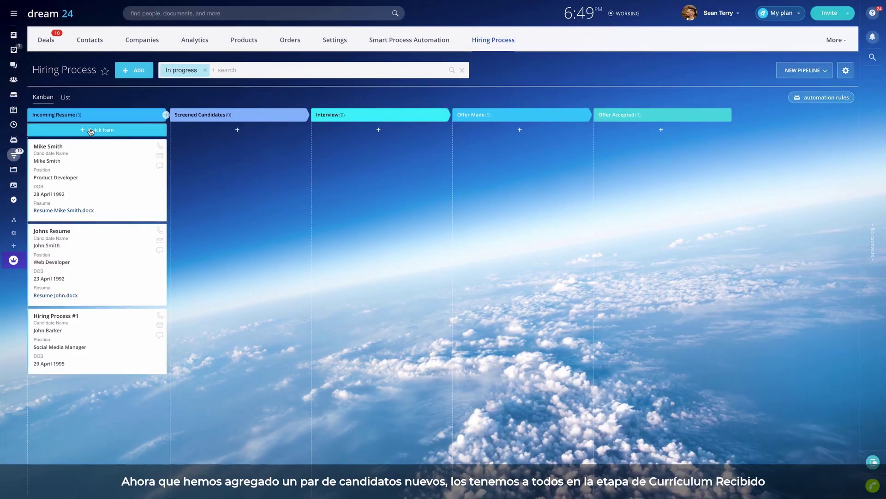
pyautogui.click(88, 130)
pyautogui.hotkey('ctrl', 'a')
pyautogui.write('Jessica')
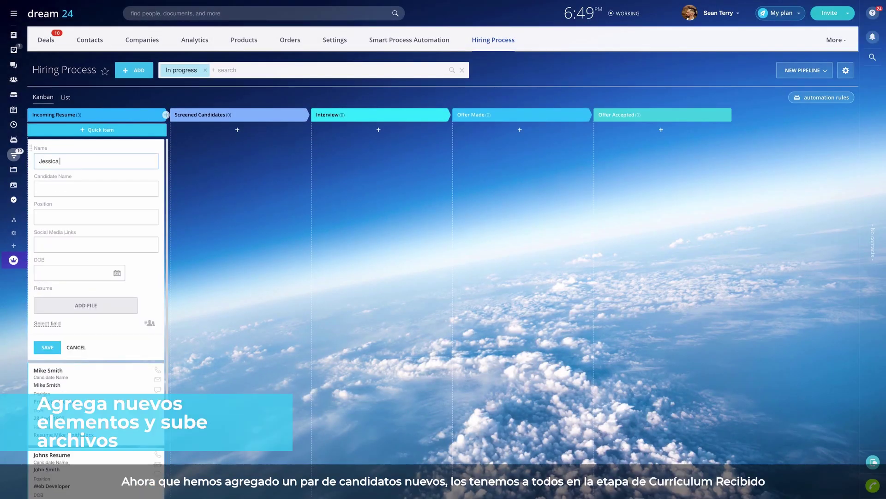
pyautogui.click(87, 182)
pyautogui.write('Jessica Bell')
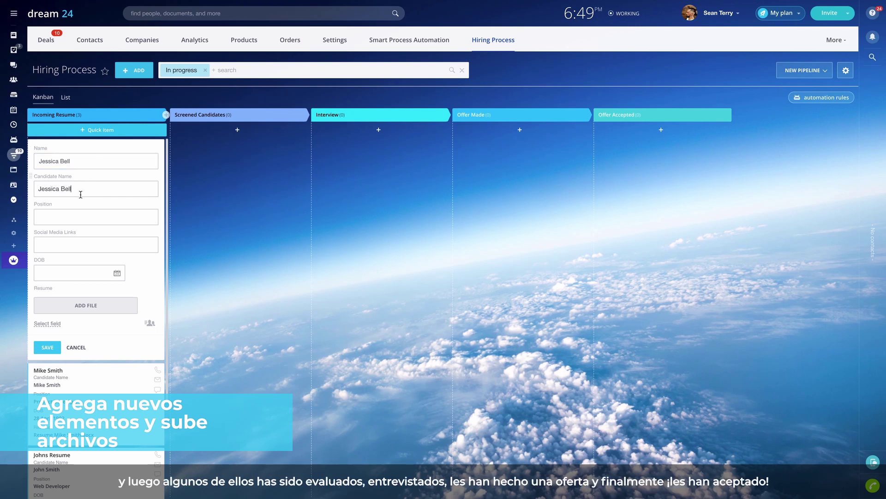
pyautogui.press('Tab')
pyautogui.write('US Marketing Manager')
pyautogui.click(88, 238)
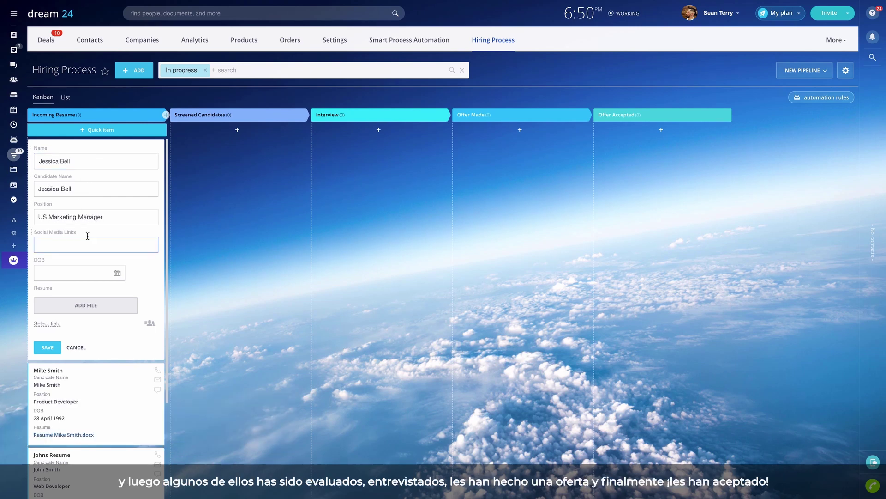
pyautogui.click(86, 305)
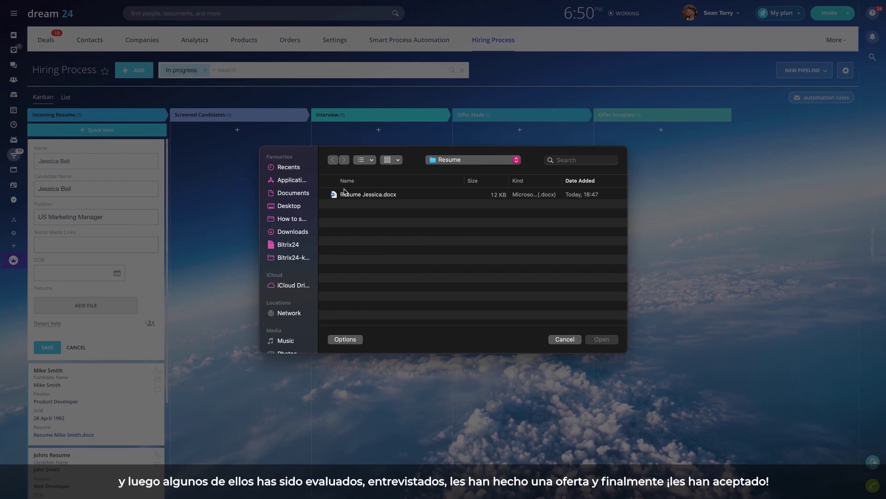
pyautogui.click(346, 196)
pyautogui.doubleClick(346, 195)
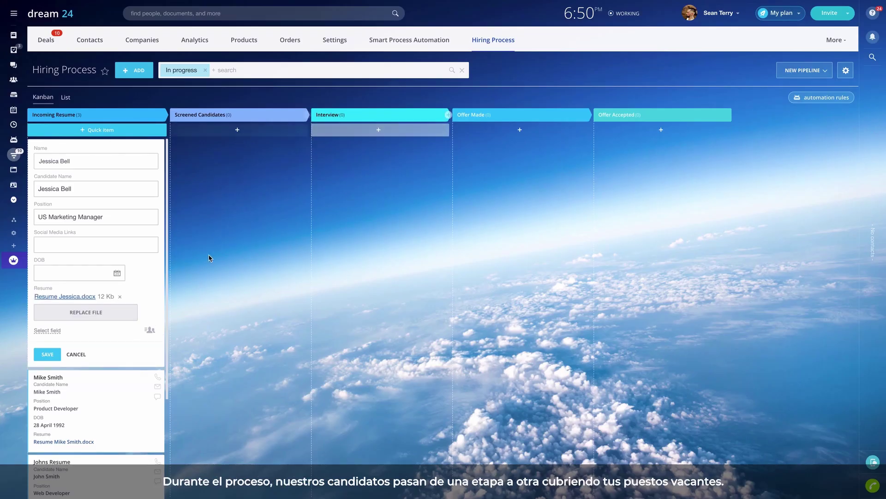
pyautogui.click(46, 355)
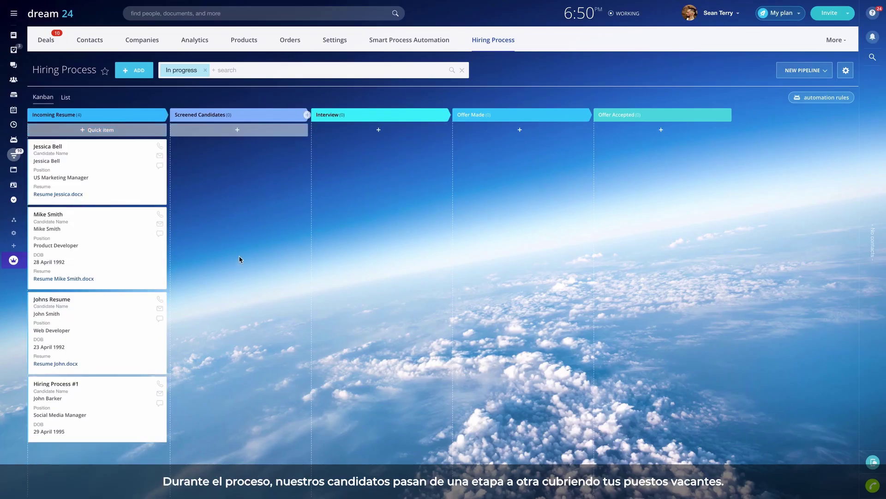
pyautogui.moveTo(150, 172); pyautogui.dragTo(291, 176)
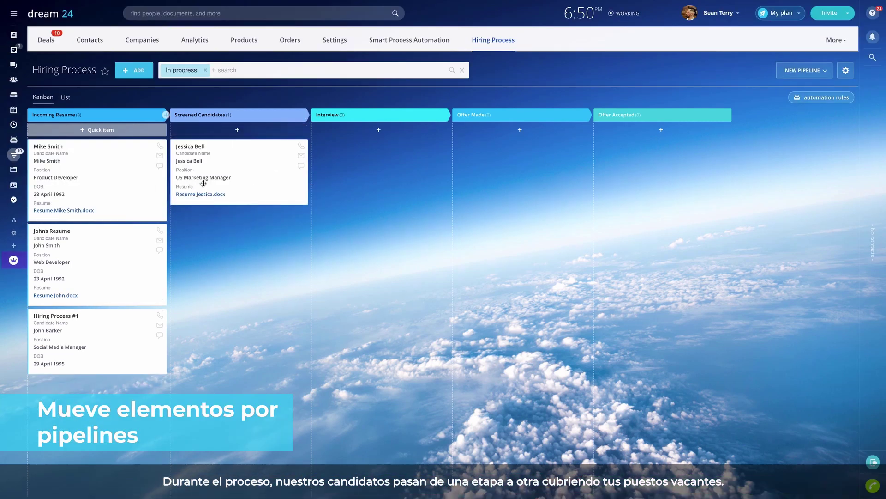
pyautogui.moveTo(148, 182); pyautogui.dragTo(347, 192)
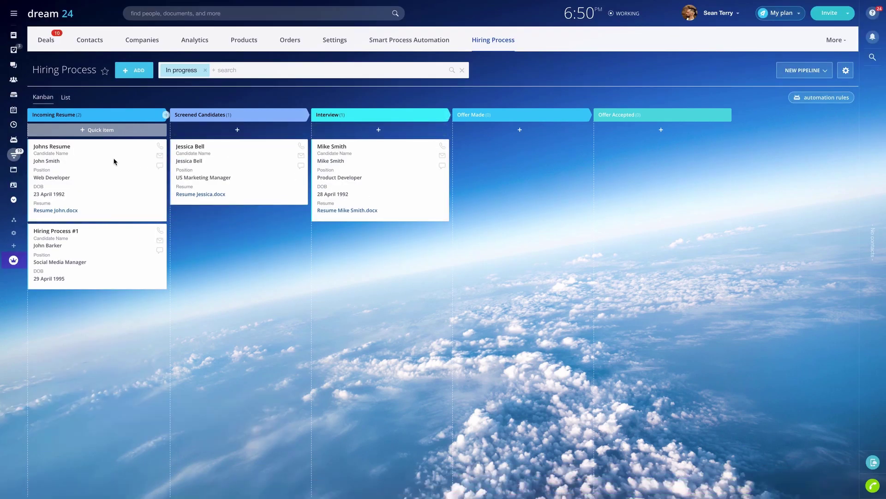
pyautogui.moveTo(113, 159); pyautogui.dragTo(682, 493)
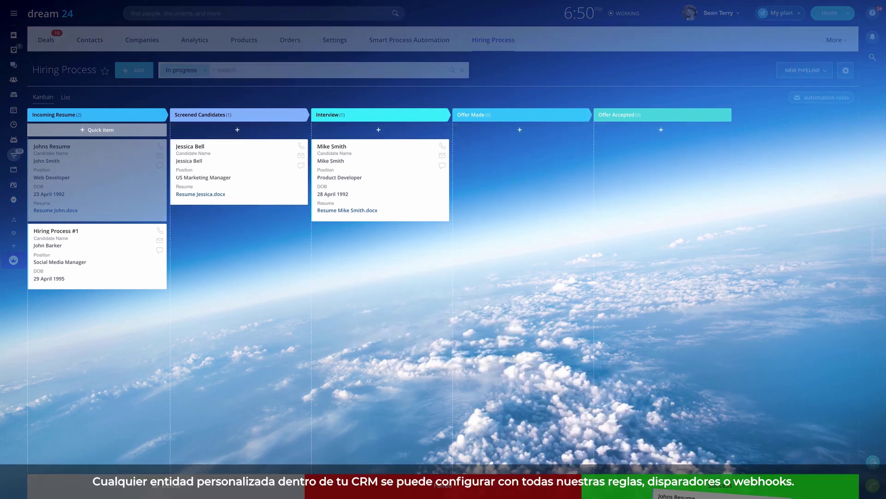
pyautogui.moveTo(665, 496); pyautogui.dragTo(661, 490)
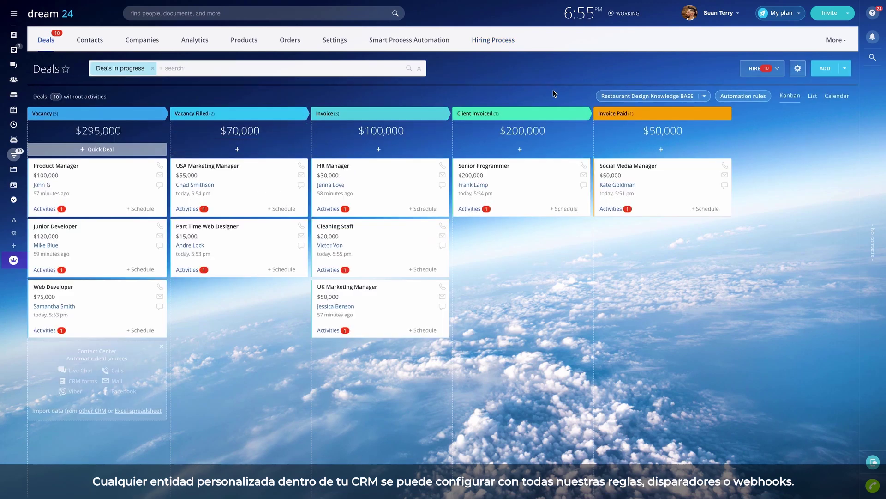
# Set the Product Manager deal's Hiring Process field to Johns Resume and save
pyautogui.click(66, 167)
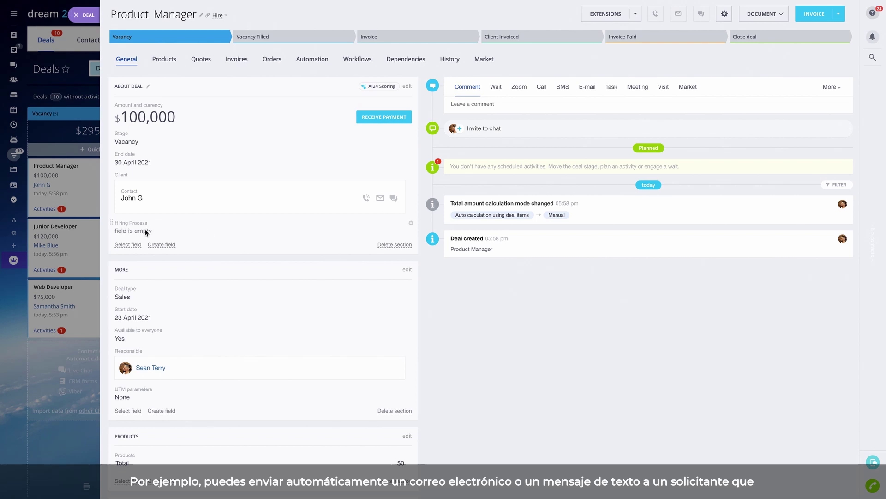
pyautogui.click(145, 232)
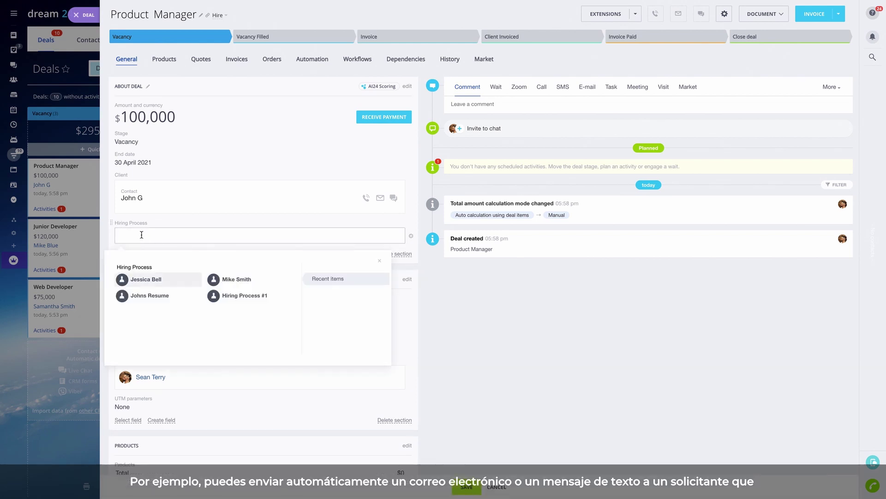
pyautogui.click(166, 296)
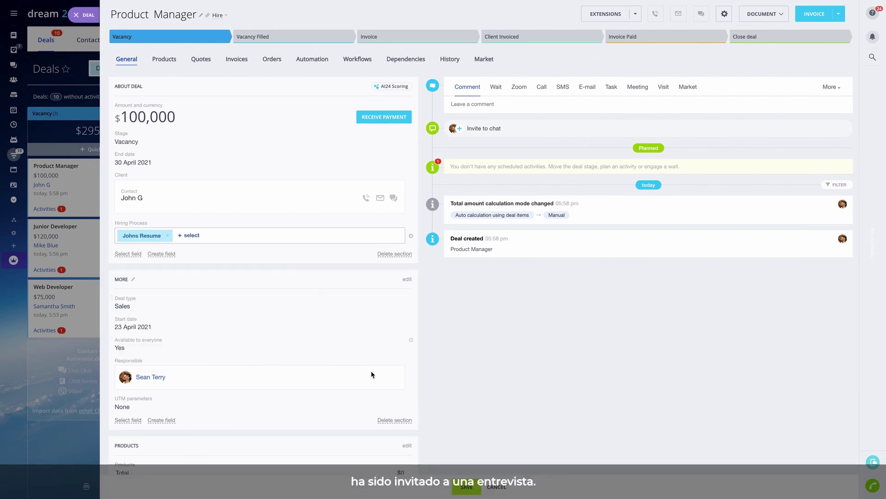
pyautogui.click(473, 488)
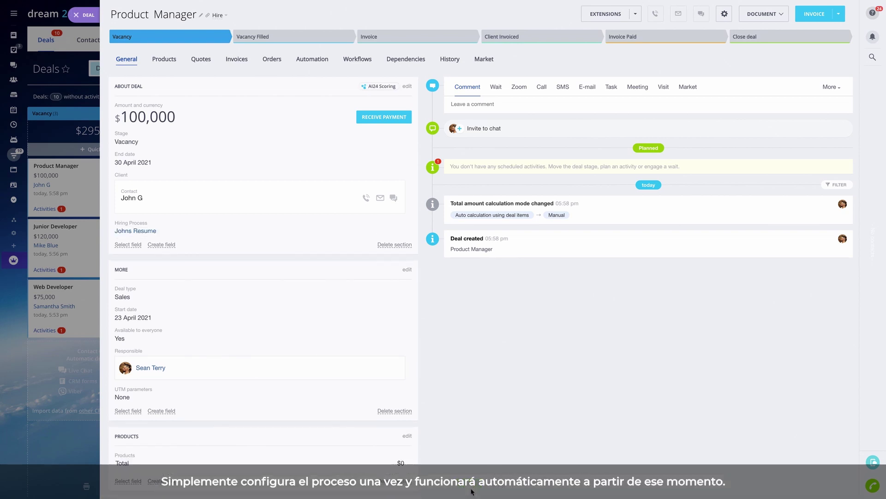